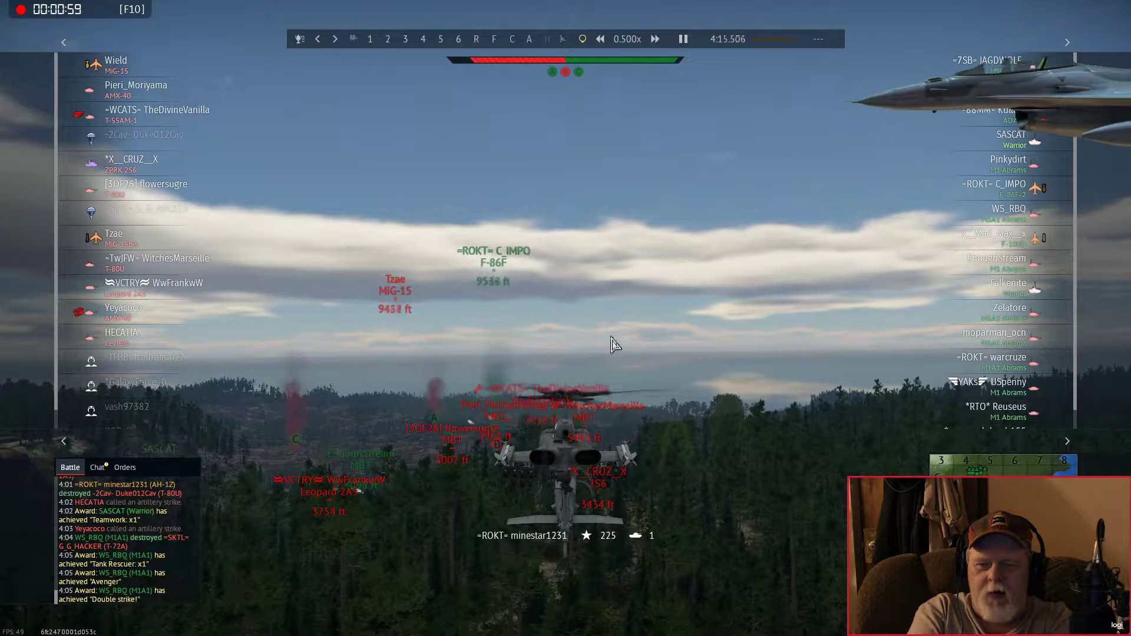
Step: Switch to the helicopter player's own sight view, then pause and resume the replay
{"action": "left_click", "coordinate": [389, 42]}
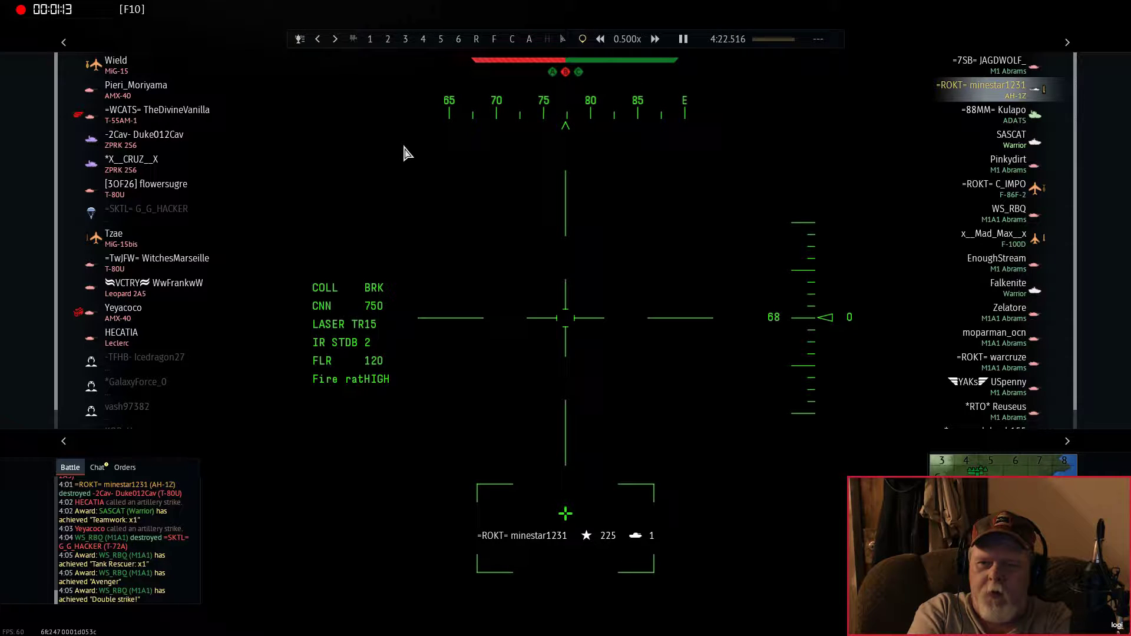
{"action": "key", "text": "space"}
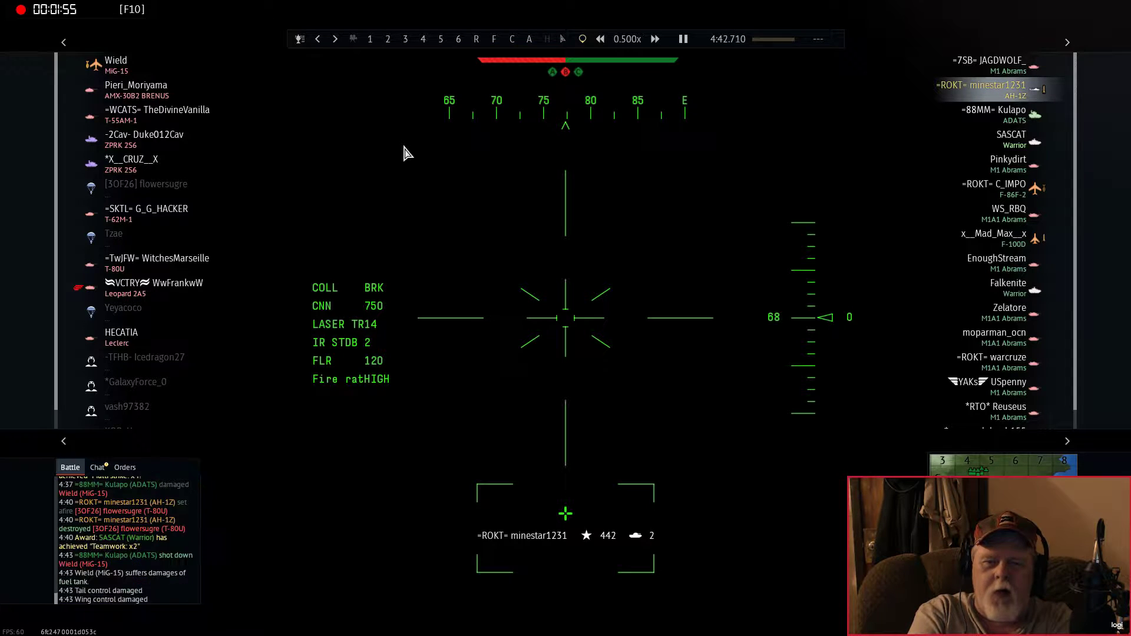
{"action": "key", "text": "space"}
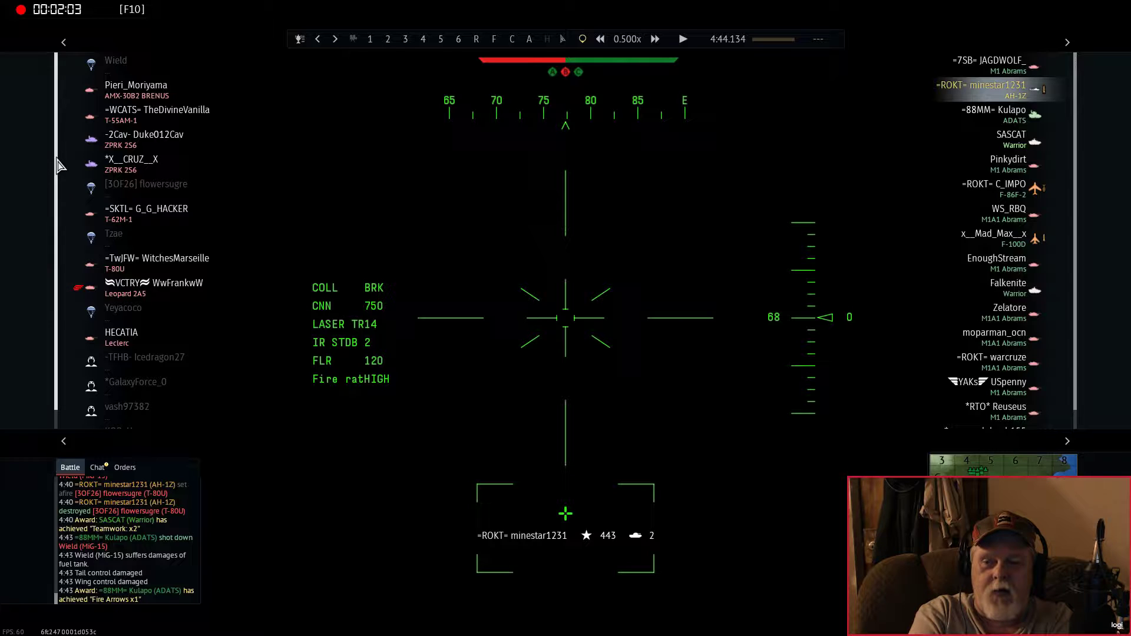
{"action": "key", "text": "space"}
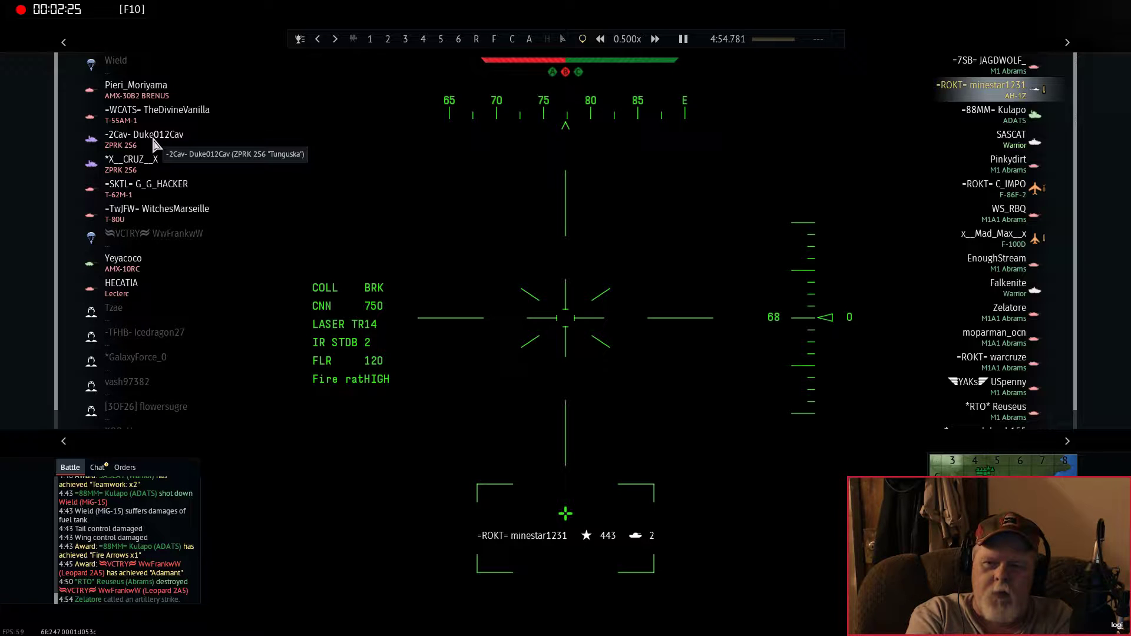
Step: Alternate the helicopter's outside and gunner-sight cameras, orbit it, and play the replay to 5:12
{"action": "left_click", "coordinate": [369, 39]}
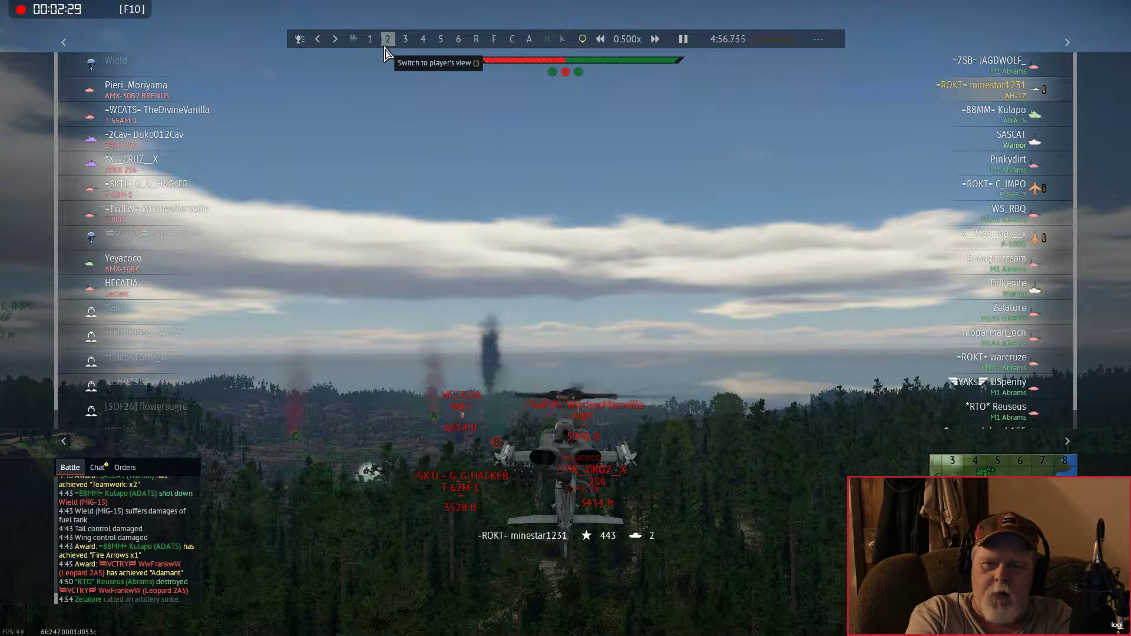
{"action": "left_click", "coordinate": [387, 39]}
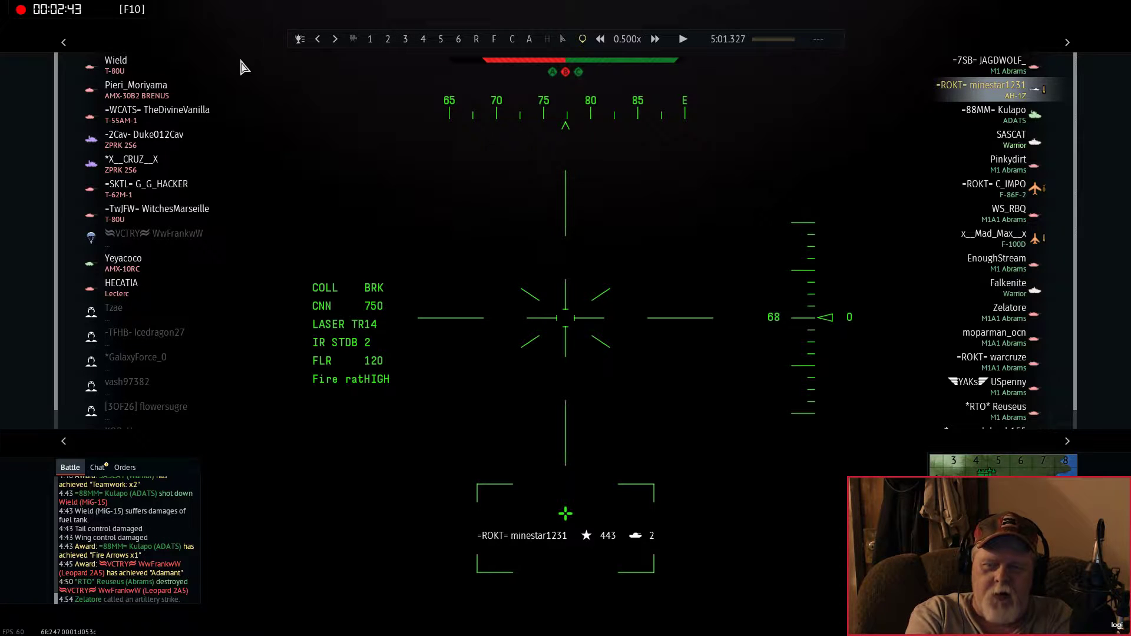
{"action": "left_click", "coordinate": [369, 39]}
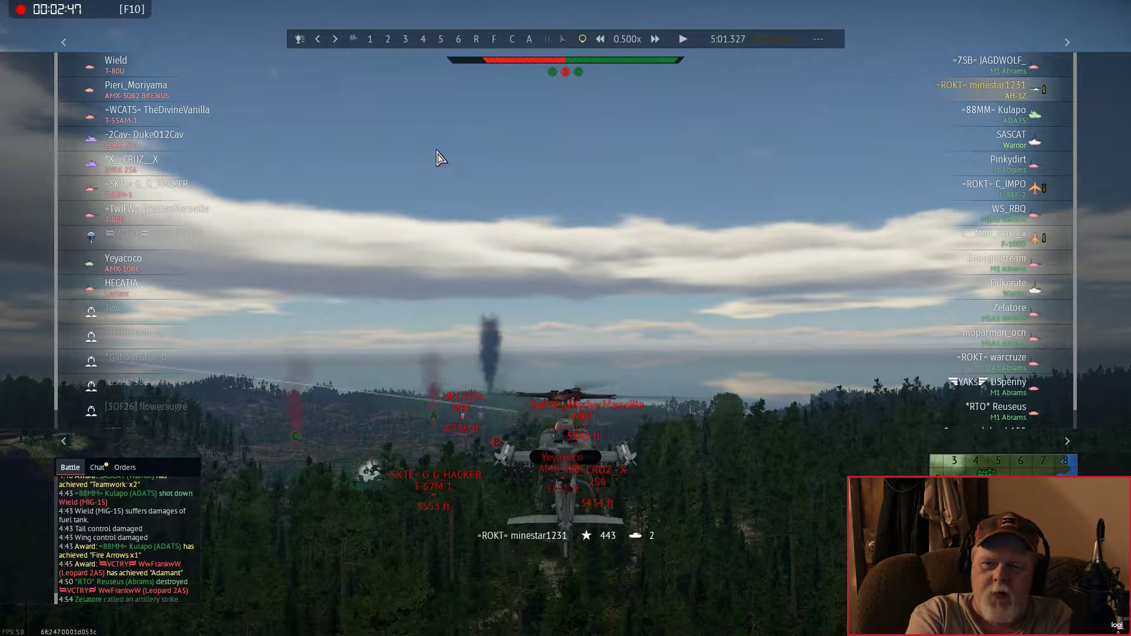
{"action": "left_click_drag", "start_coordinate": [492, 115], "coordinate": [762, 113]}
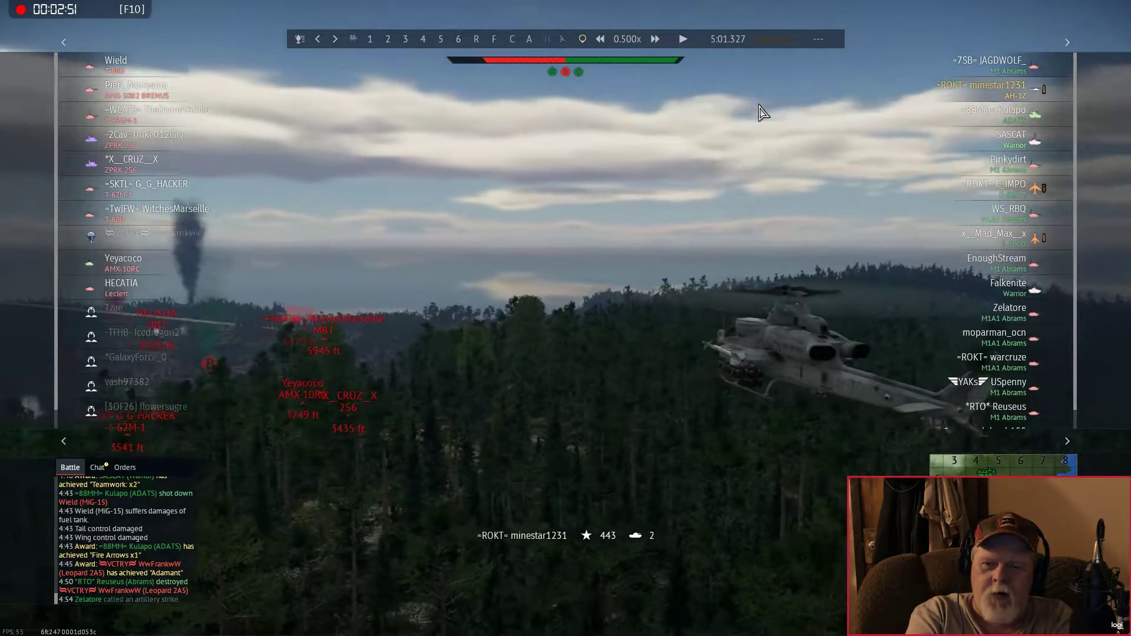
{"action": "key", "text": "space"}
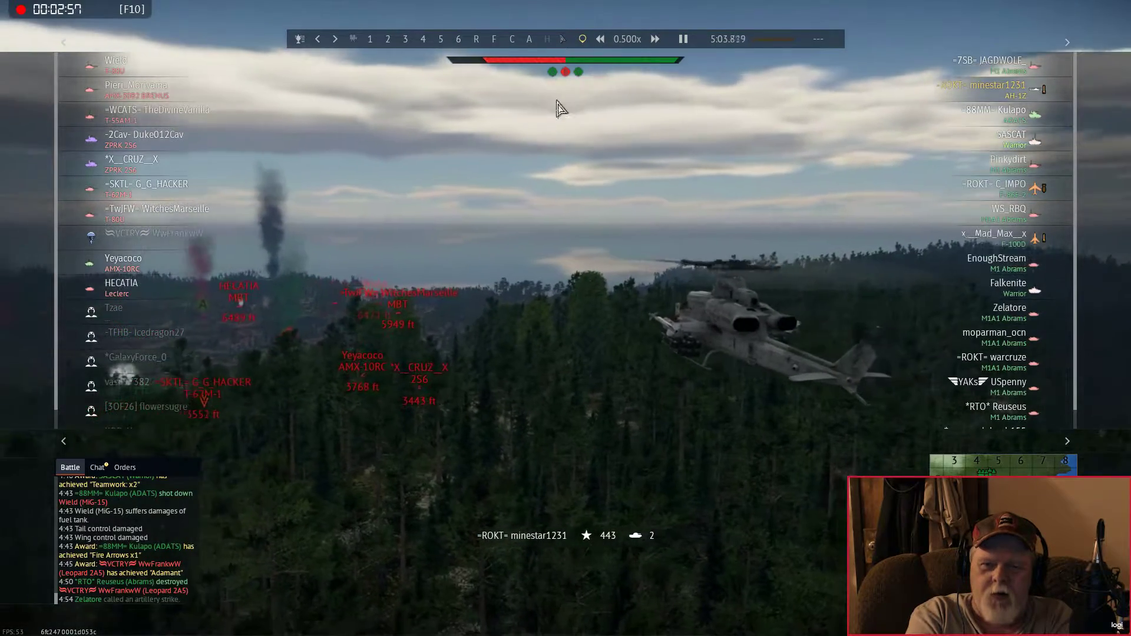
{"action": "key", "text": "space"}
{"action": "key", "text": "space"}
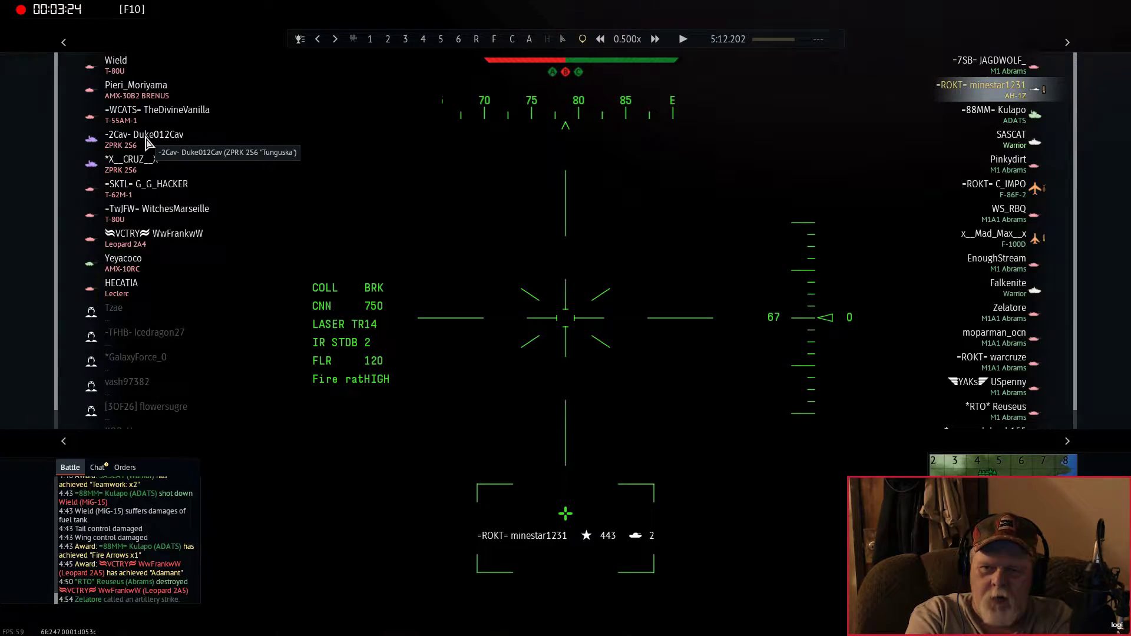
Step: Spectate the ZPRK 2S6 in its gunner scope, play to 5:19, and orbit around the tank
{"action": "left_click", "coordinate": [147, 138]}
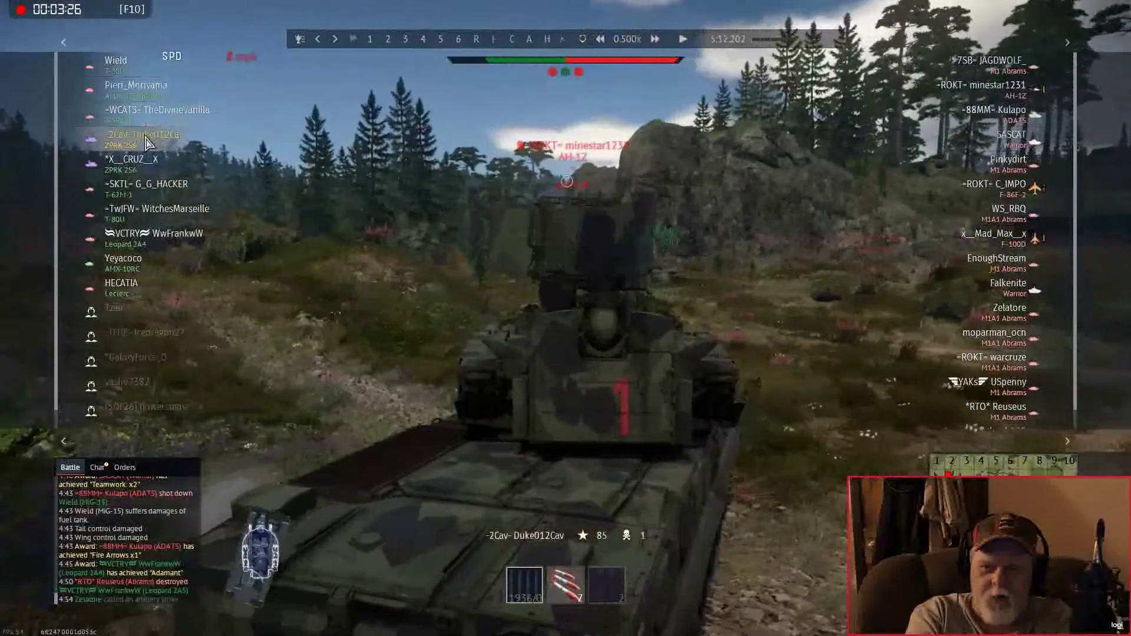
{"action": "key", "text": "space"}
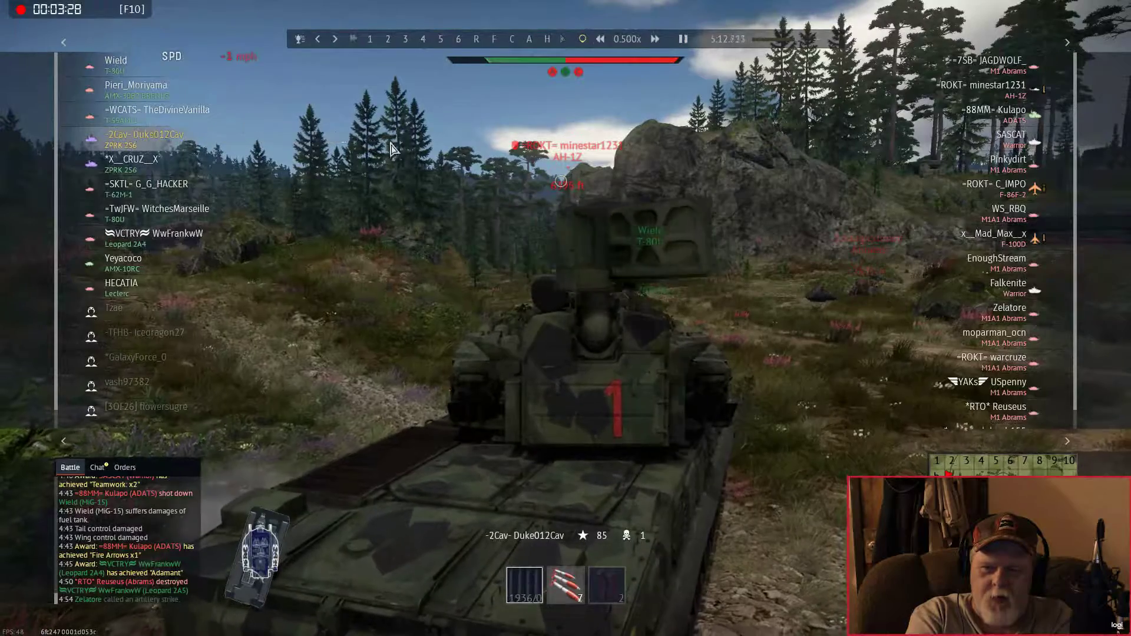
{"action": "key", "text": "v"}
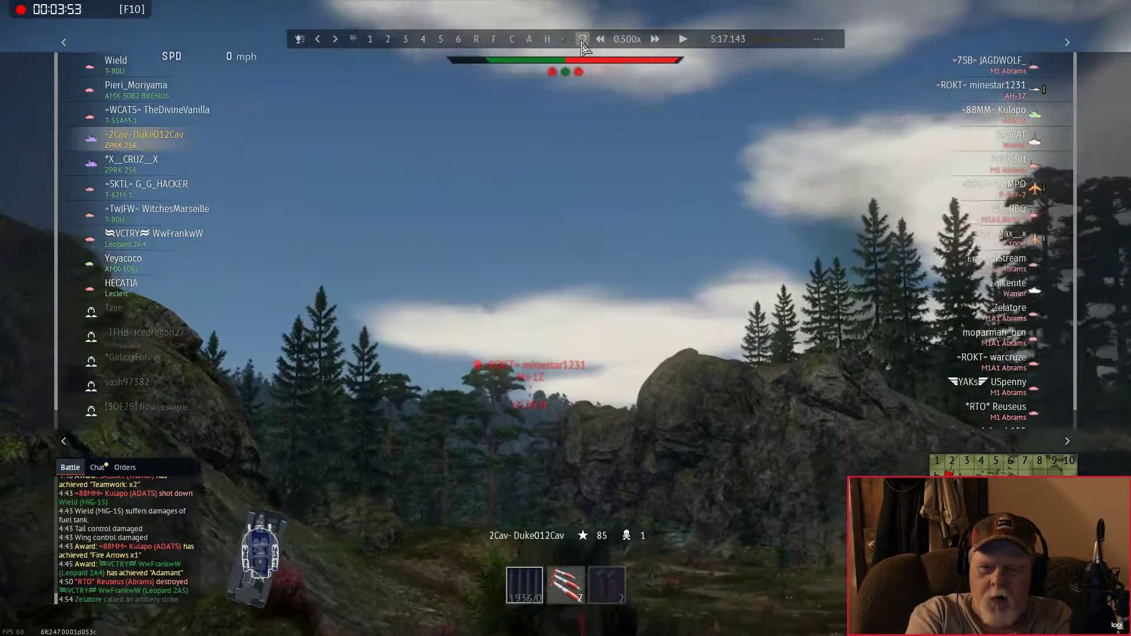
{"action": "left_click", "coordinate": [584, 41]}
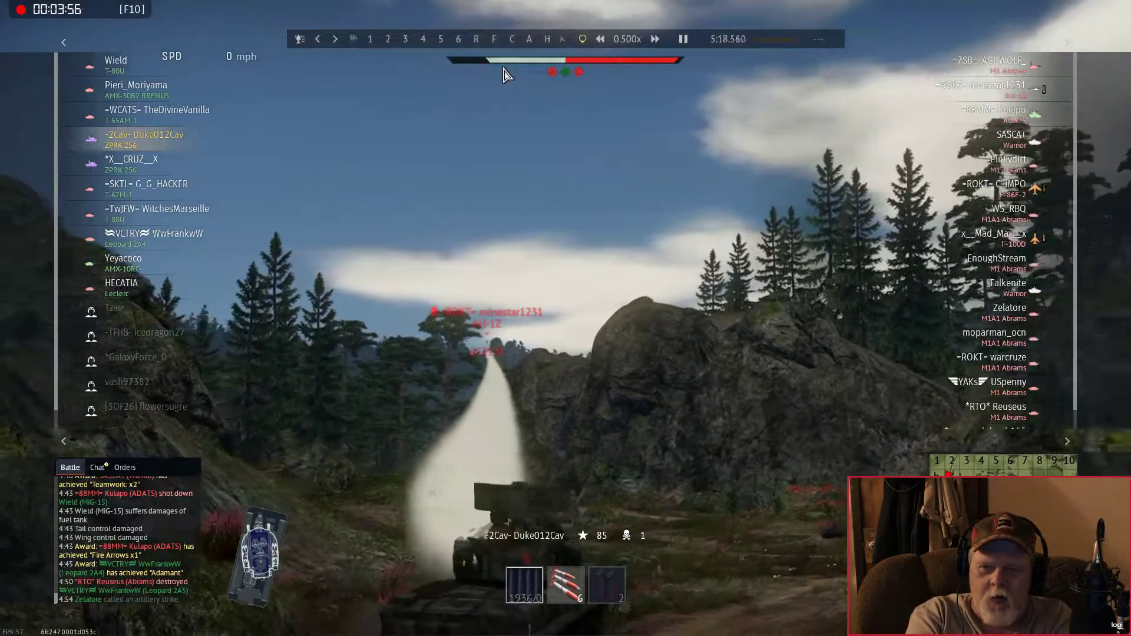
{"action": "key", "text": "space"}
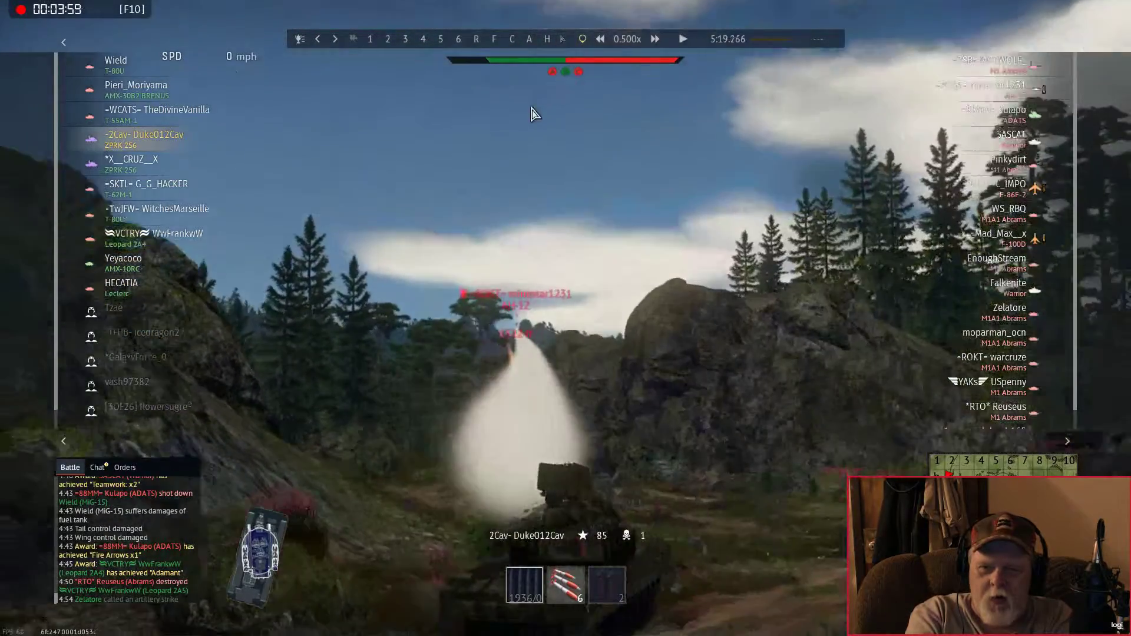
{"action": "mouse_move", "coordinate": [533, 113]}
{"action": "left_mouse_down"}
{"action": "mouse_move", "coordinate": [550, 180]}
{"action": "mouse_move", "coordinate": [389, 133]}
{"action": "mouse_move", "coordinate": [582, 97]}
{"action": "mouse_move", "coordinate": [796, 98]}
{"action": "left_mouse_up"}
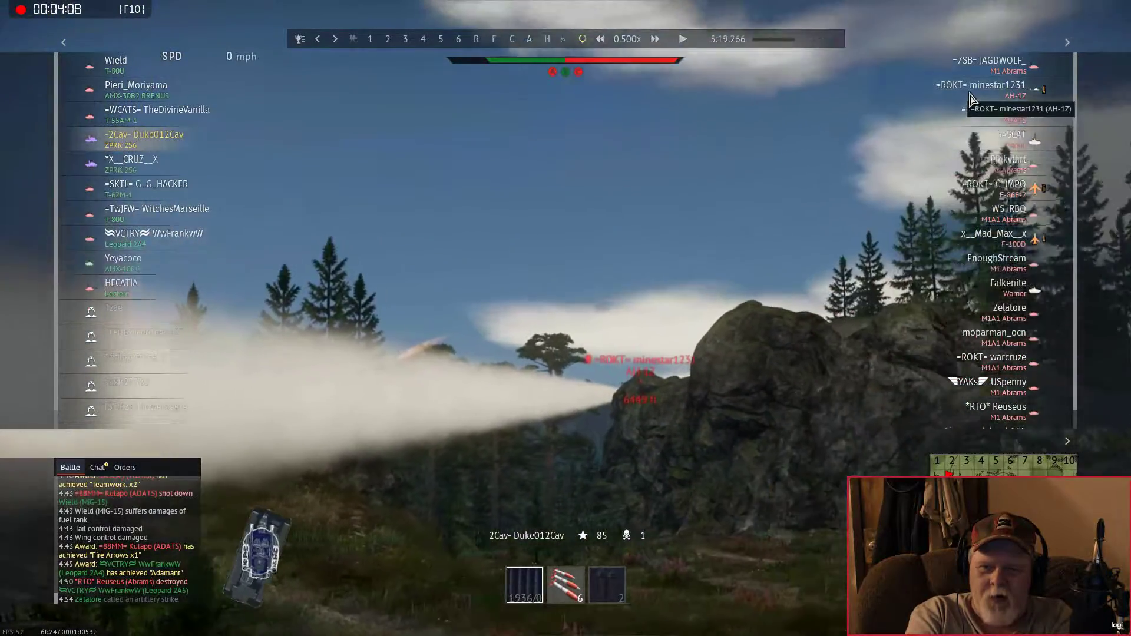
Step: Spectate the AH-1Z in its gunner sight view, then switch back to the ZPRK 2S6 player
{"action": "left_click", "coordinate": [981, 85]}
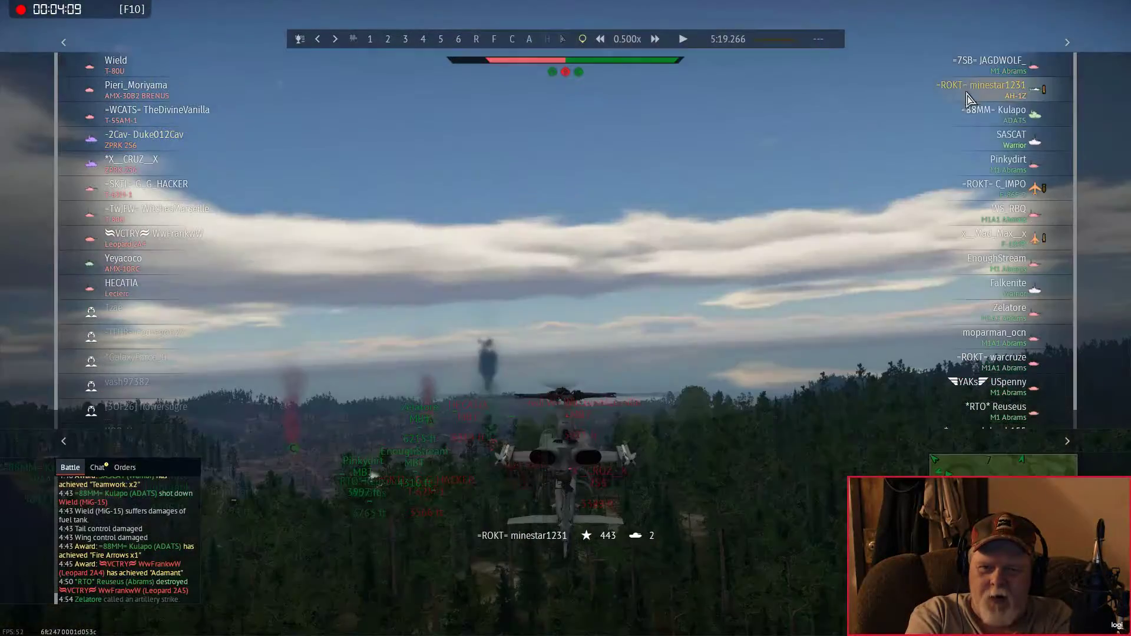
{"action": "left_click", "coordinate": [388, 38]}
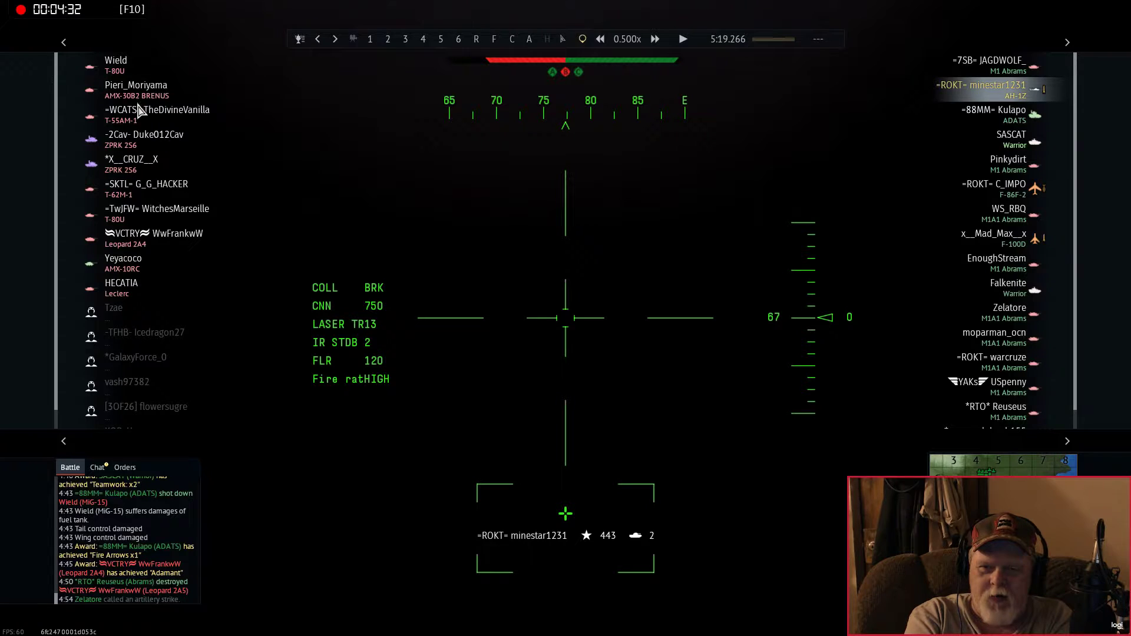
{"action": "left_click", "coordinate": [142, 139]}
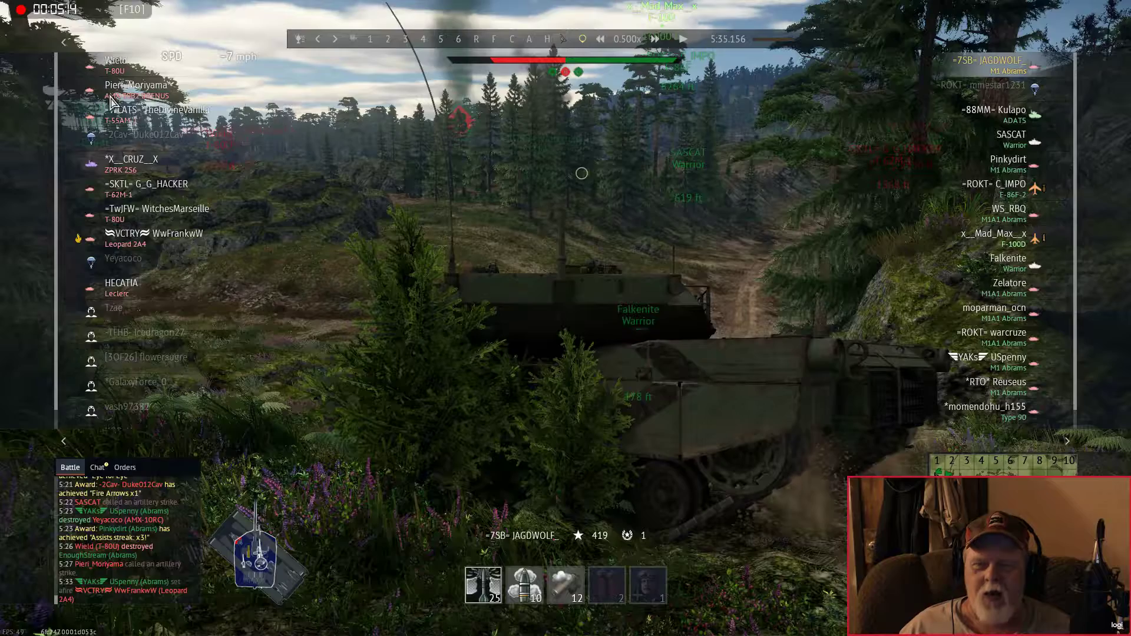
Step: Select the ZPRK 2S6 player's row in the left team list
{"action": "left_click", "coordinate": [130, 141]}
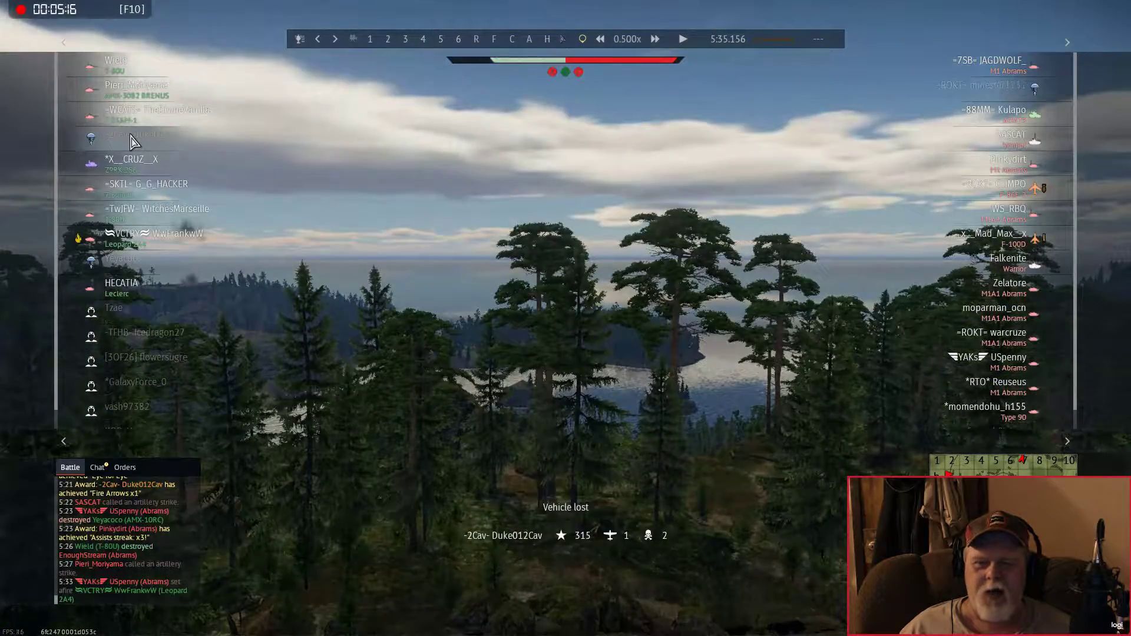